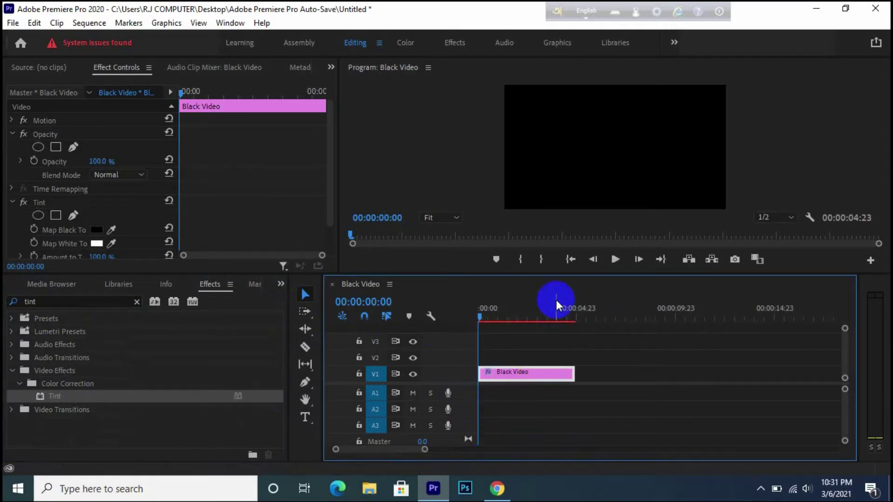
- Set the Map Black To color of the Black Video clip's Tint effect to white (FFFFFF)
drag(479, 314, 573, 329)
key(Home)
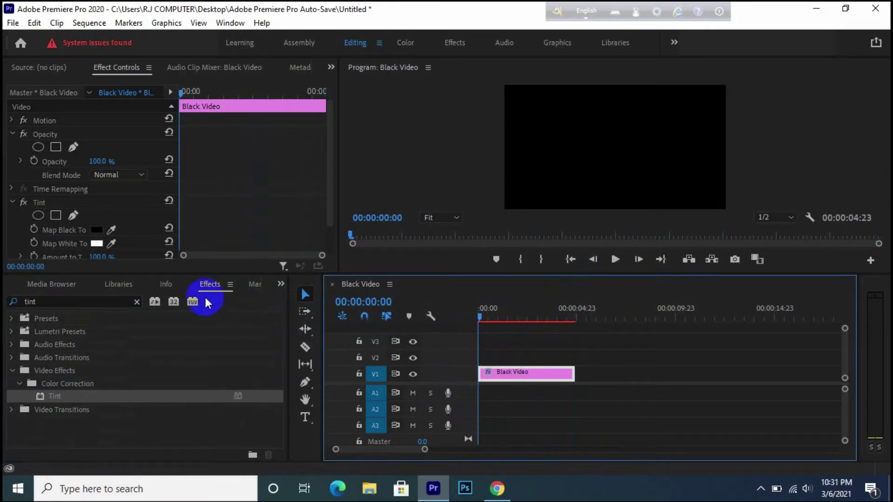
click(137, 302)
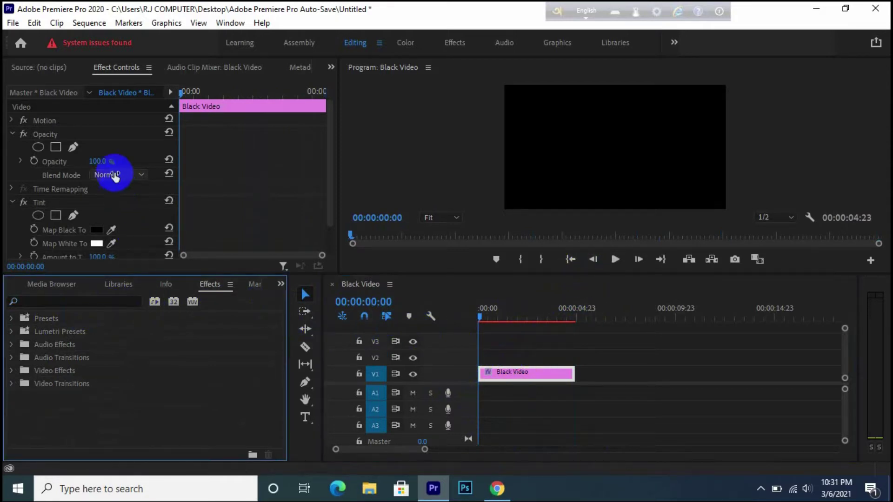
scroll(109, 160, down, 1)
scroll(109, 158, down, 1)
click(96, 204)
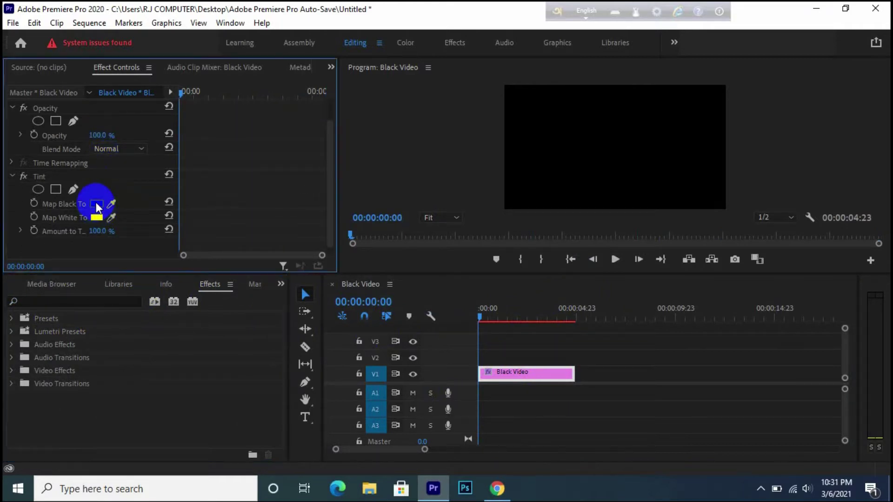
drag(381, 208, 285, 339)
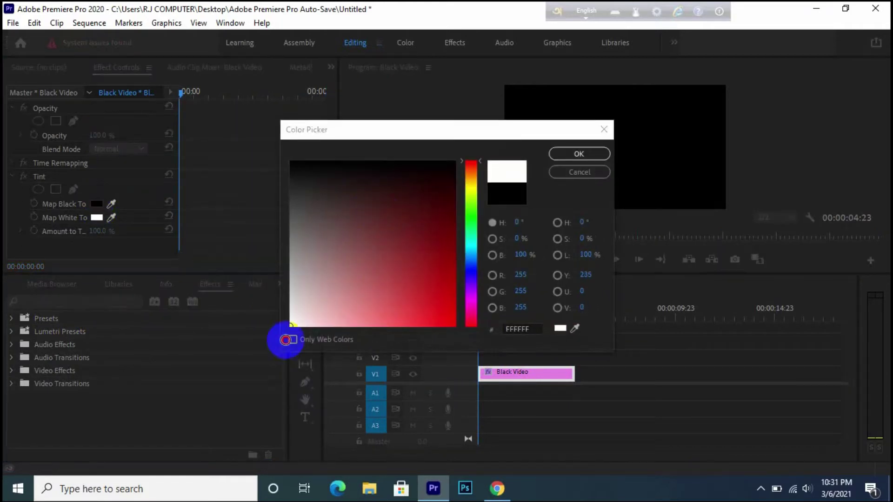
click(587, 154)
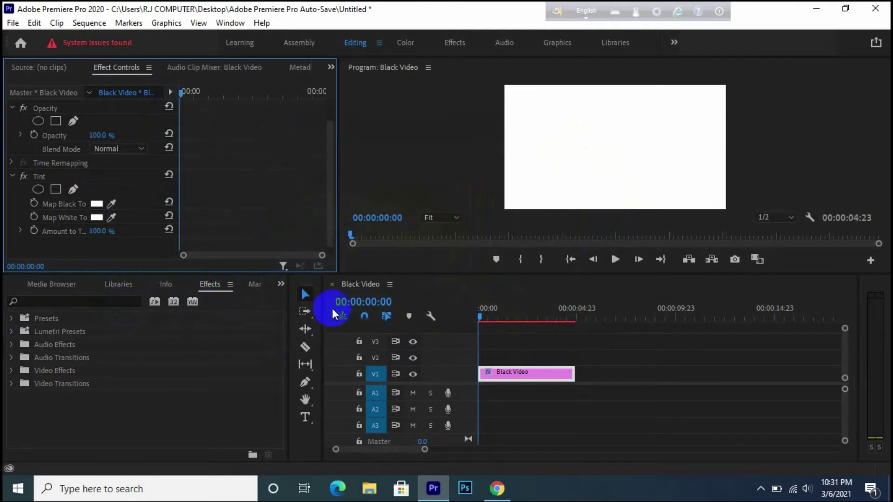
- Create a new 1920 × 1080 legacy title at 23.976 fps, keeping the default name
click(282, 284)
click(313, 297)
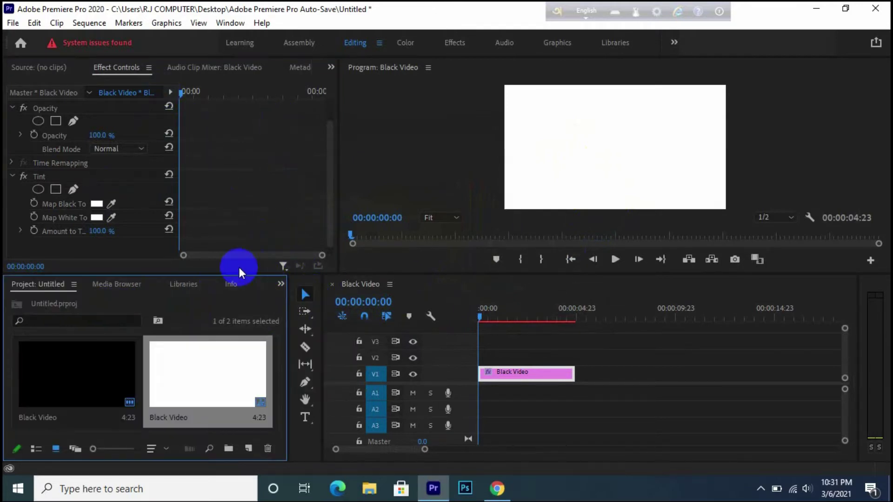
click(13, 23)
mouse_move(53, 39)
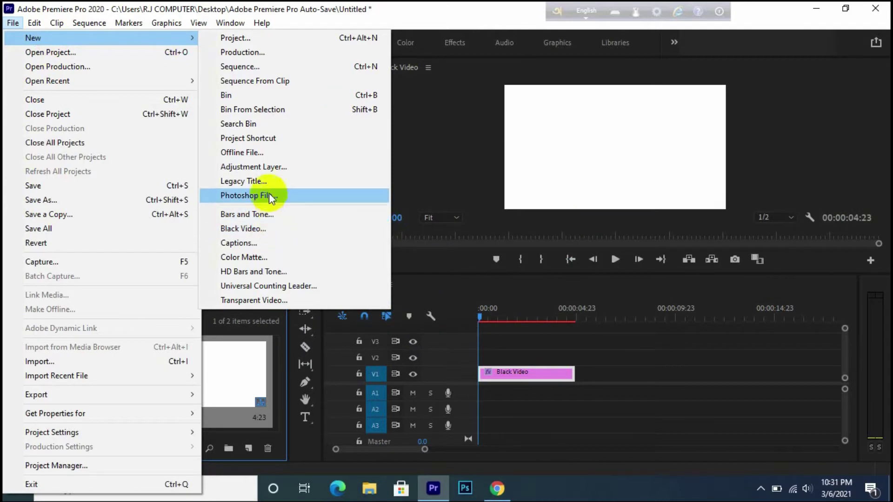
click(265, 182)
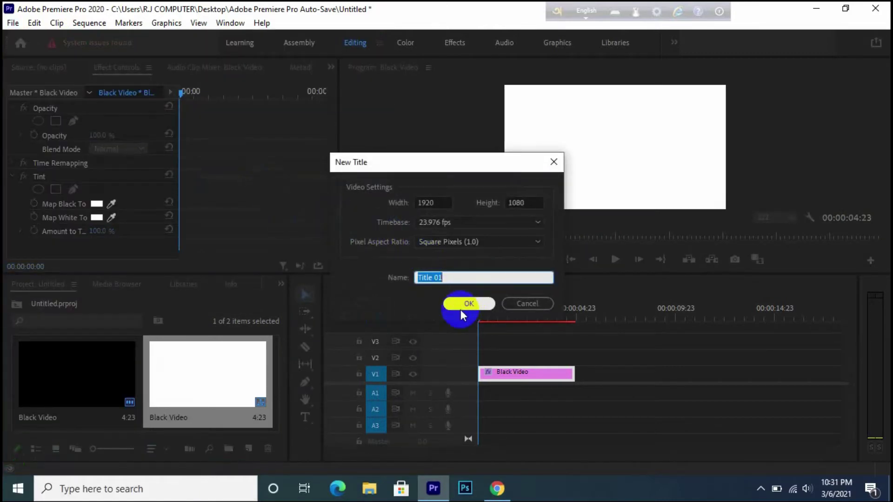
click(461, 307)
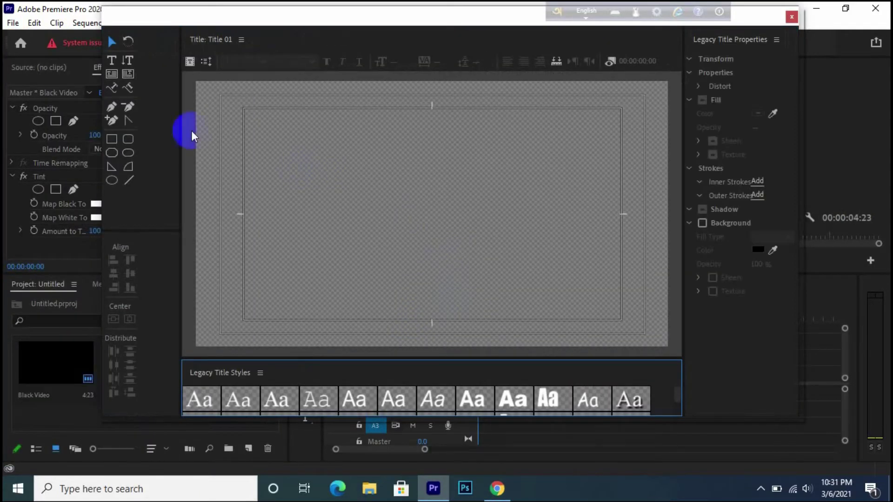
- Add the text "TYPE WRITER IN ADOBE PREMIER PRO" to the title canvas
click(114, 62)
click(340, 204)
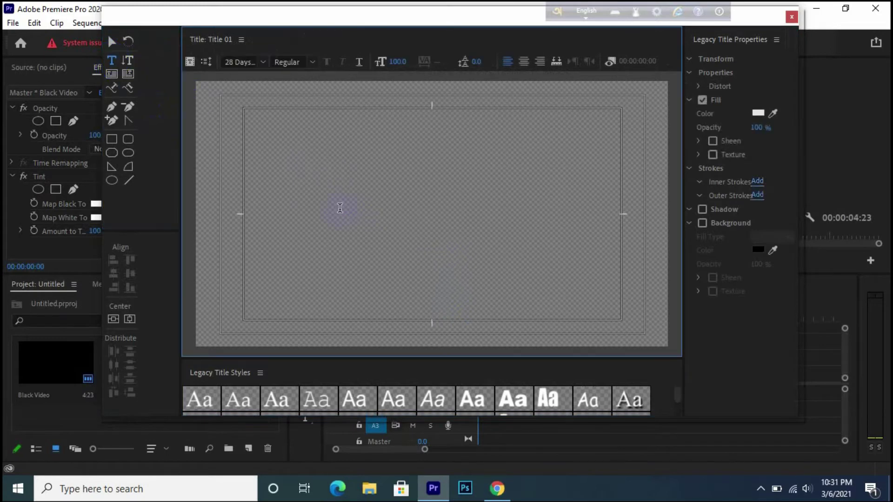
text(J)
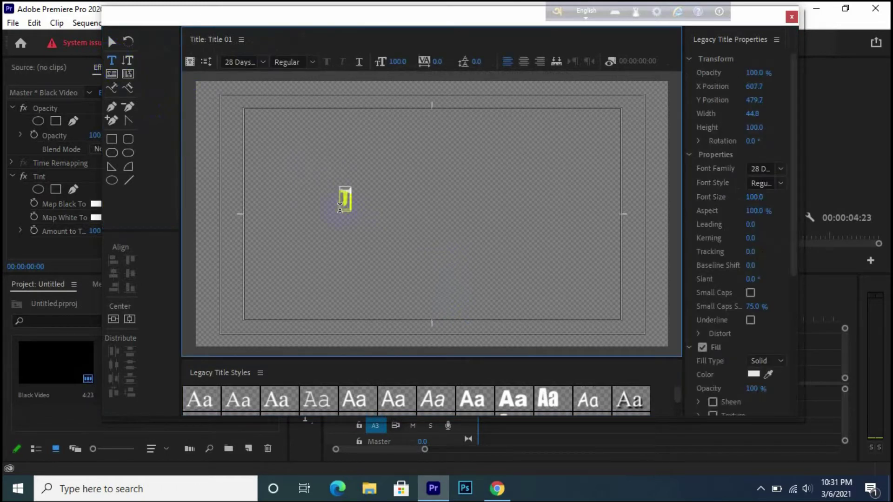
text(YPE)
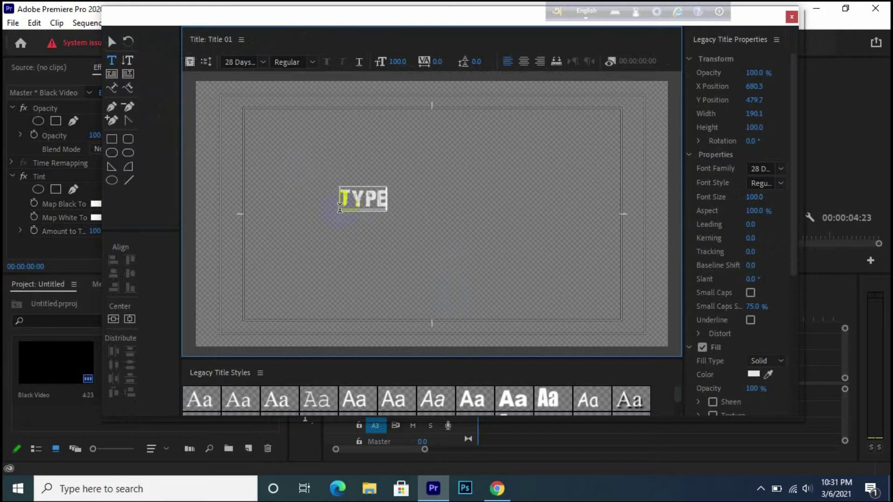
text( W)
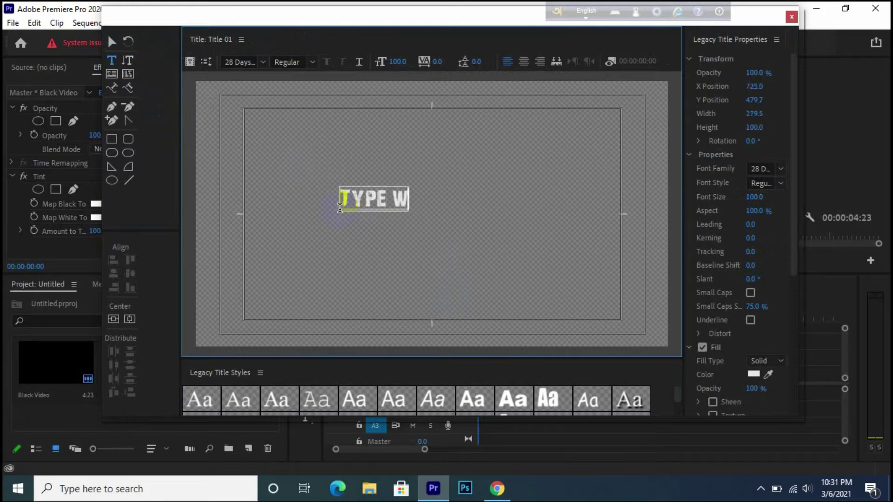
text(RITER IN)
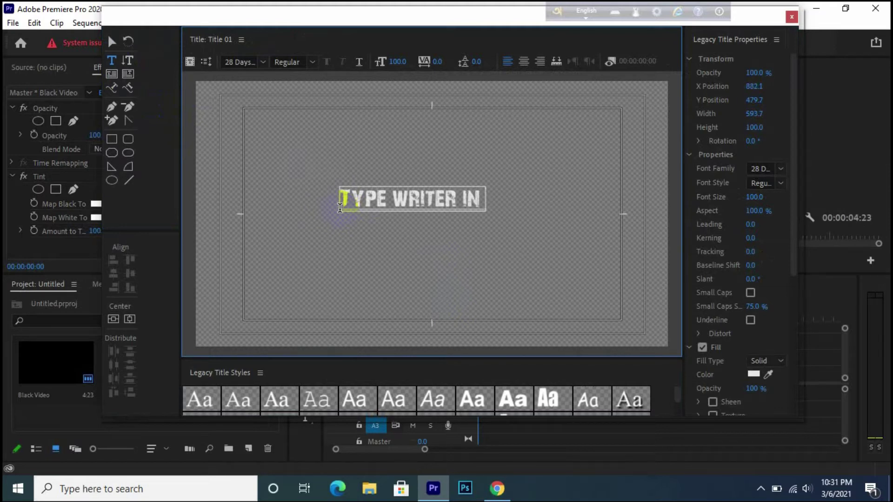
text( ADOBE)
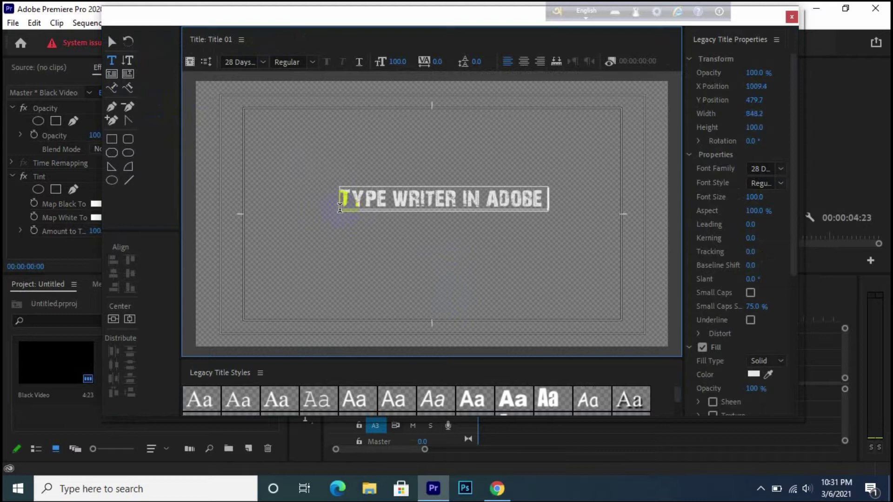
text( PREMIER)
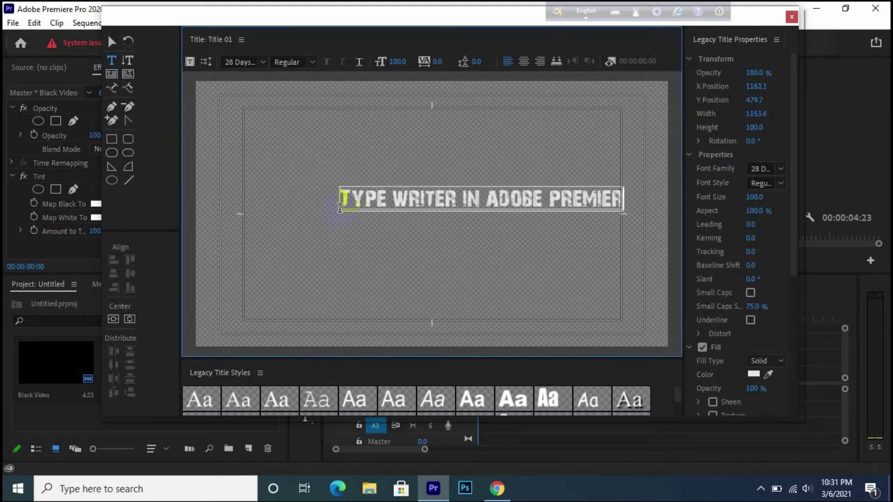
text( PRO)
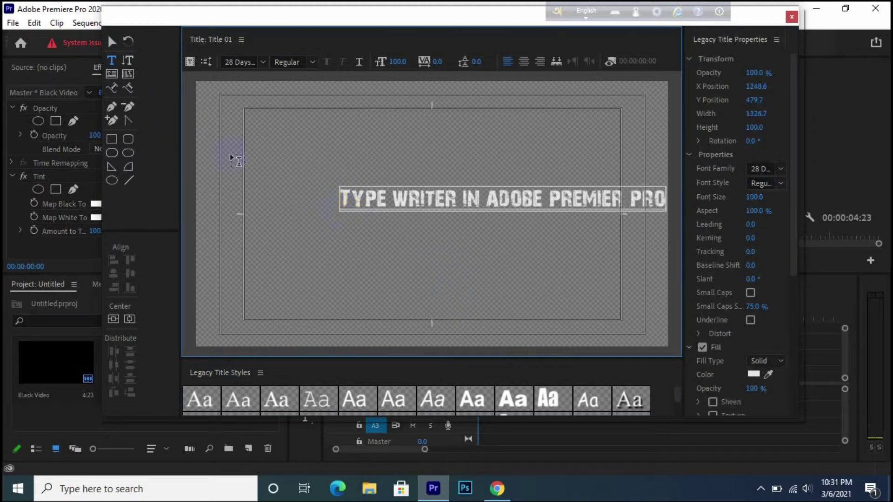
- Enlarge the title text to a font size of about 163.5 and center it horizontally and vertically in the frame
click(113, 40)
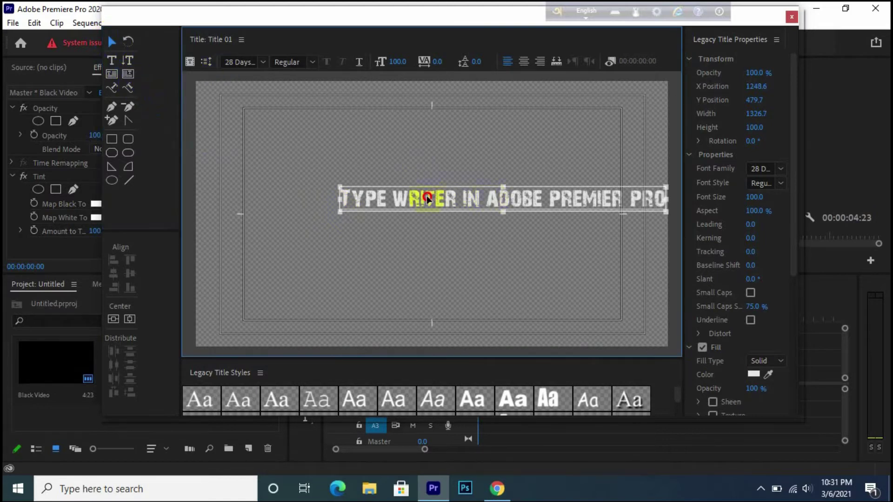
drag(421, 199, 362, 212)
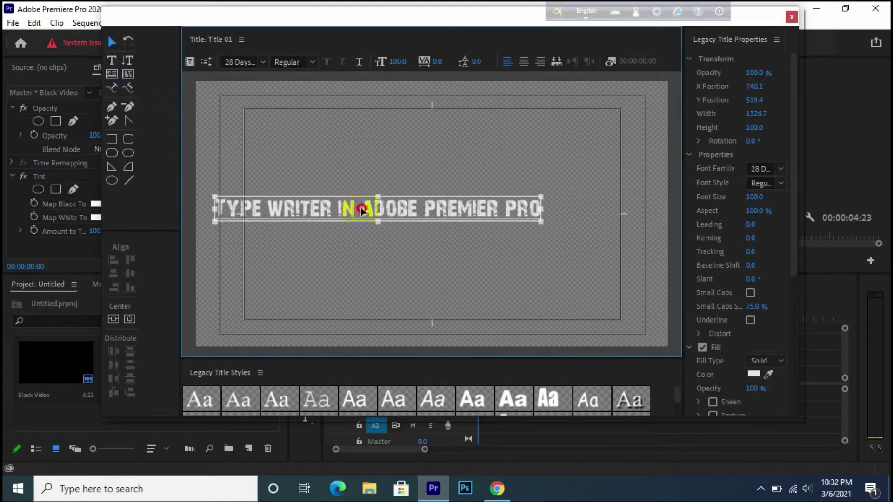
drag(549, 224, 636, 241)
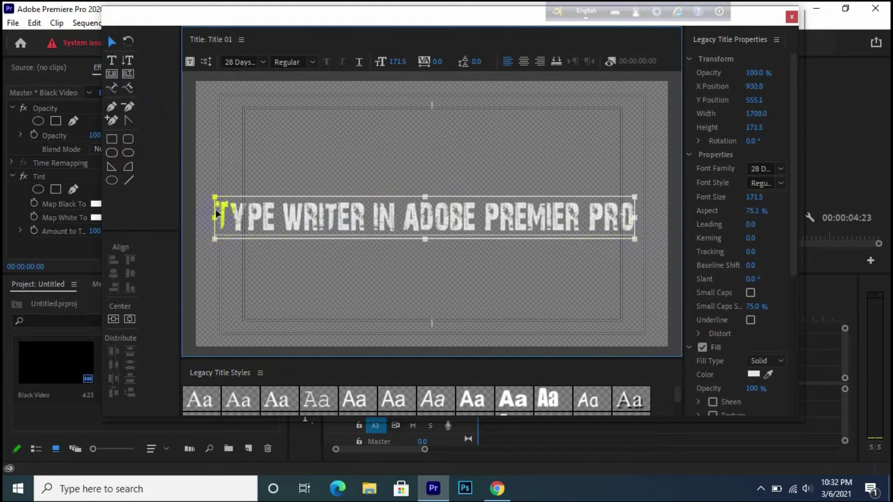
mouse_move(214, 194)
mouse_down()
mouse_move(226, 201)
mouse_move(219, 199)
mouse_up()
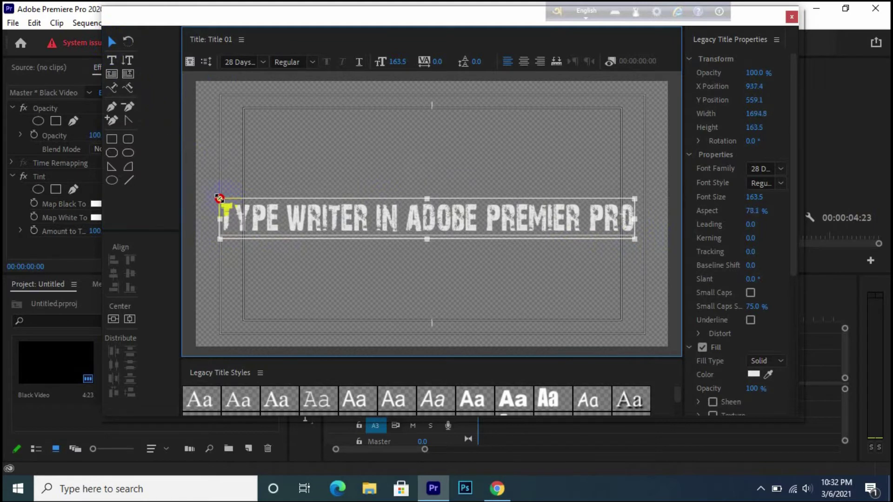
click(386, 230)
drag(386, 230, 387, 228)
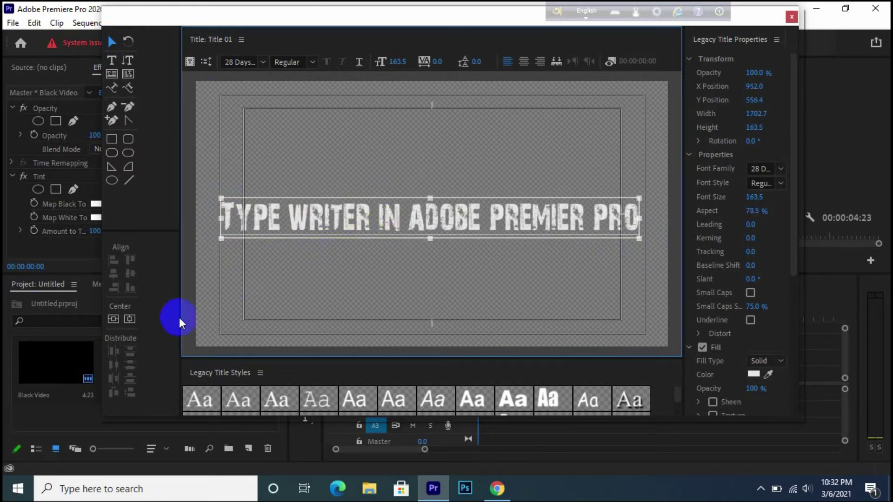
click(129, 321)
click(113, 320)
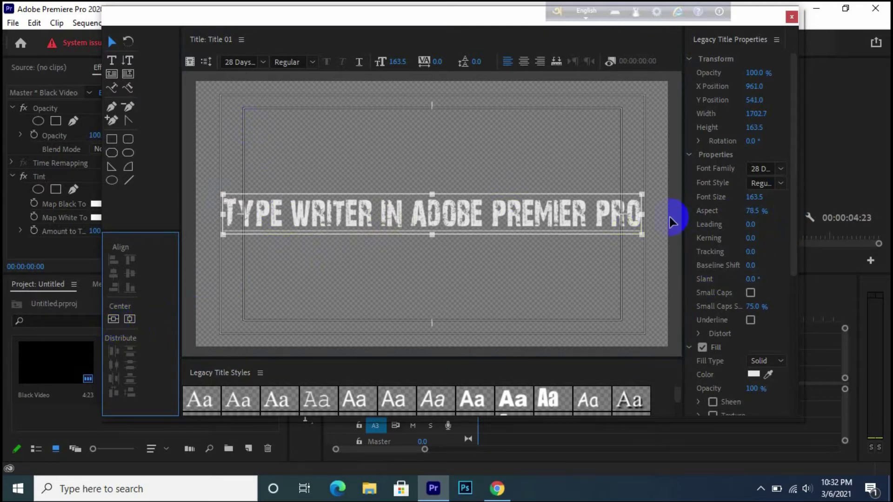
- Change the title text's fill color to black (000000) and close the title editor
drag(684, 214, 587, 213)
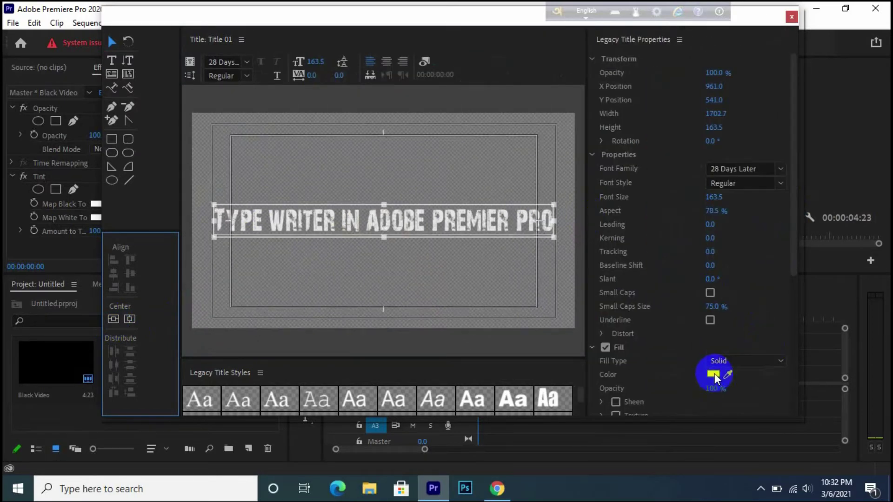
click(714, 373)
drag(447, 201, 467, 130)
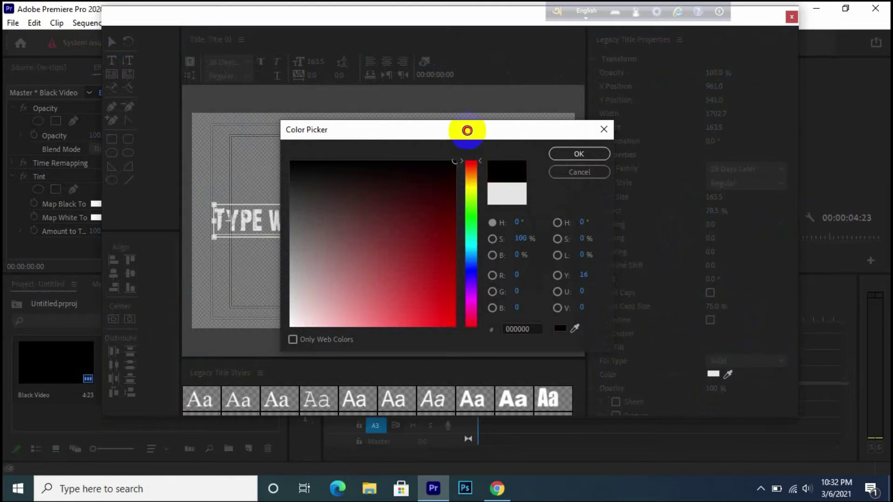
click(579, 154)
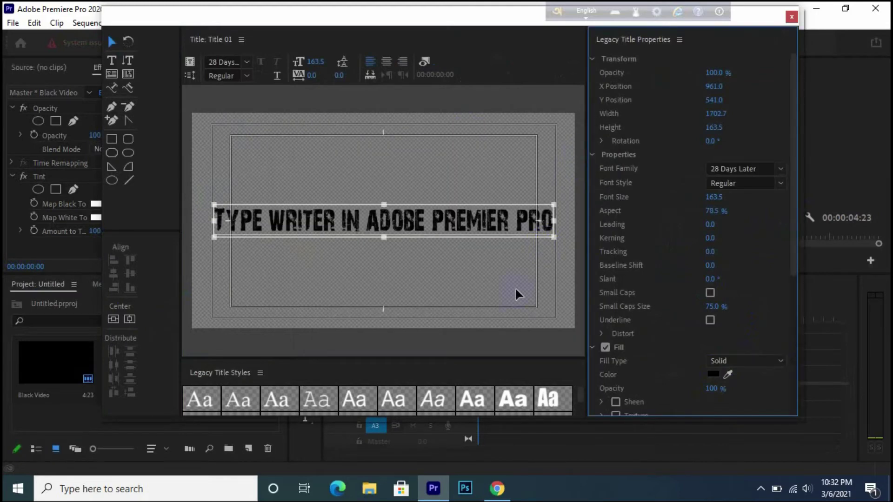
click(790, 18)
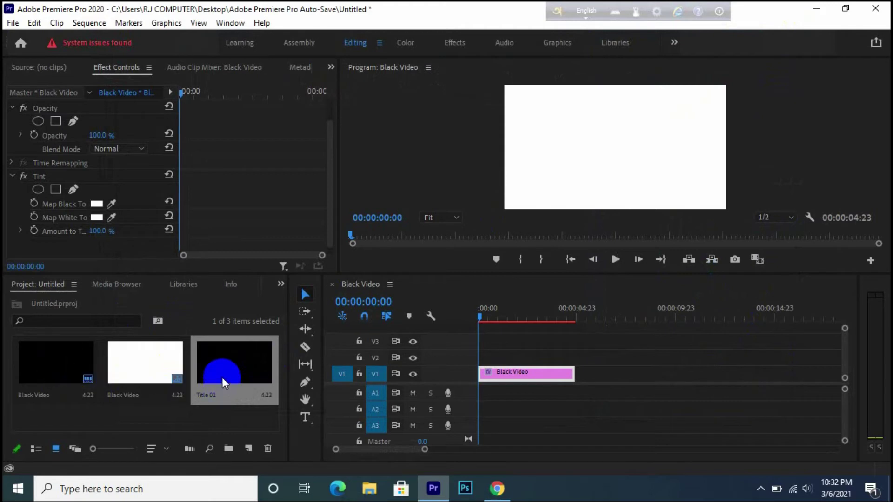
- Place the title on track V2 directly above the Black Video clip, then preview it and return to the sequence start
drag(223, 375, 482, 361)
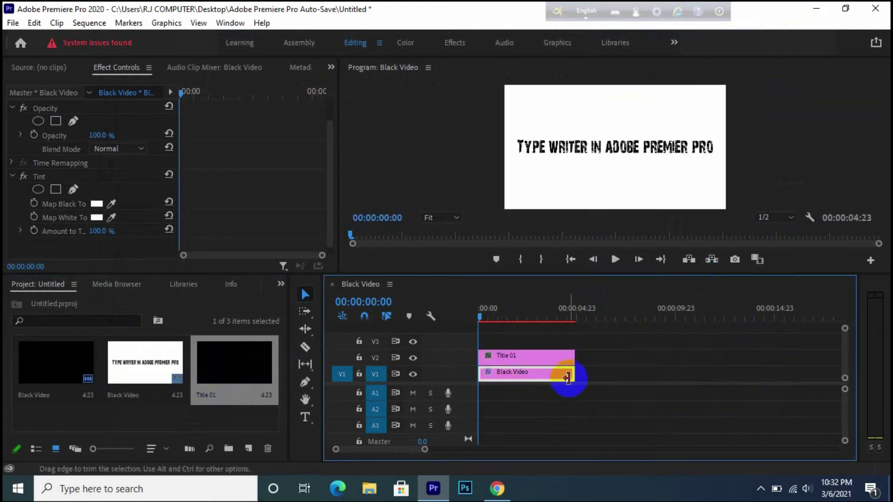
click(615, 259)
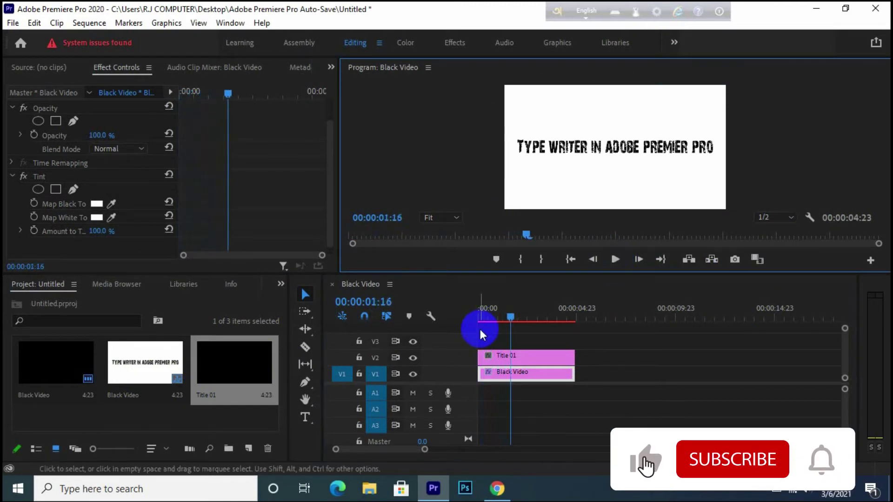
drag(508, 314, 458, 320)
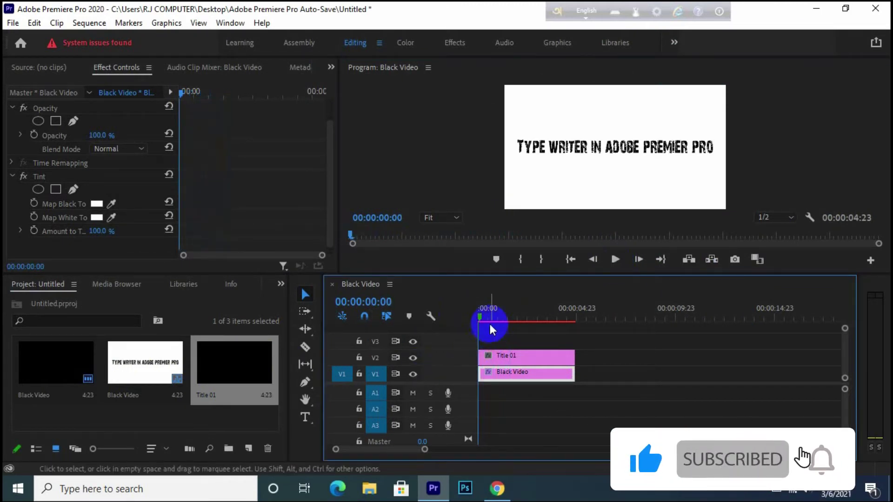
- Find the Linear Wipe video effect by searching for "line" and apply it to the title clip on V2
click(281, 286)
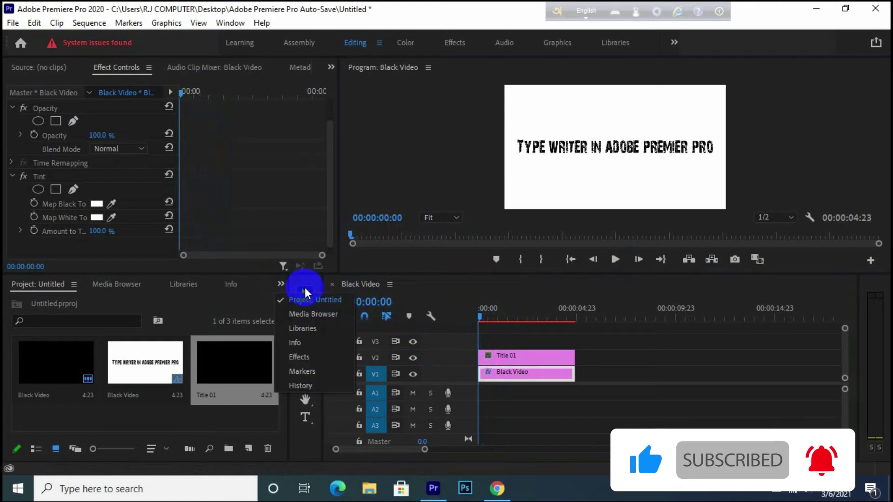
click(298, 359)
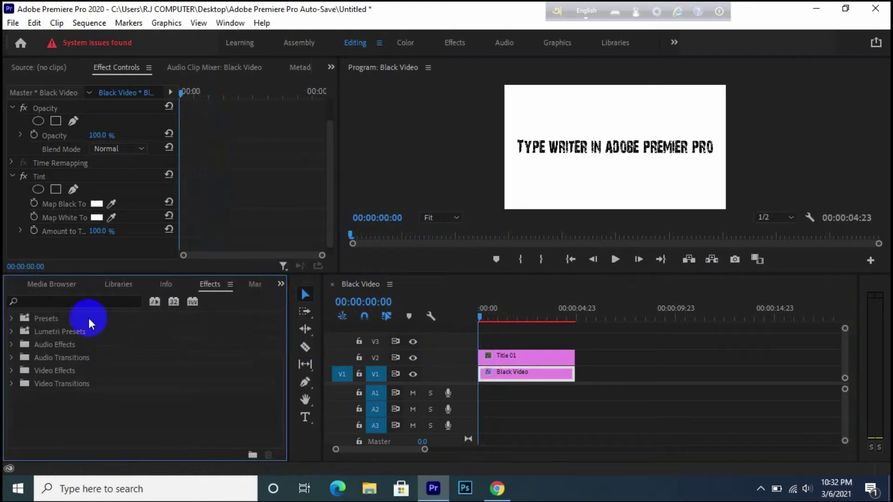
click(72, 303)
text(lin)
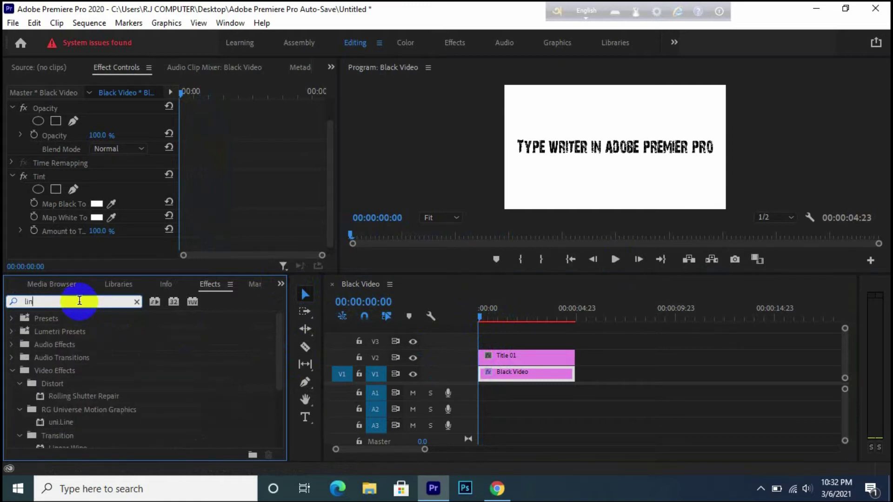
text(e)
click(67, 423)
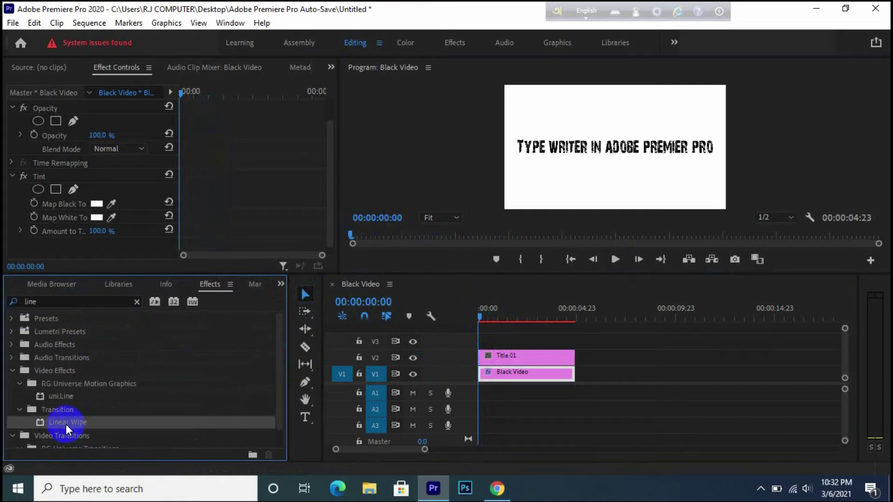
drag(77, 420, 504, 357)
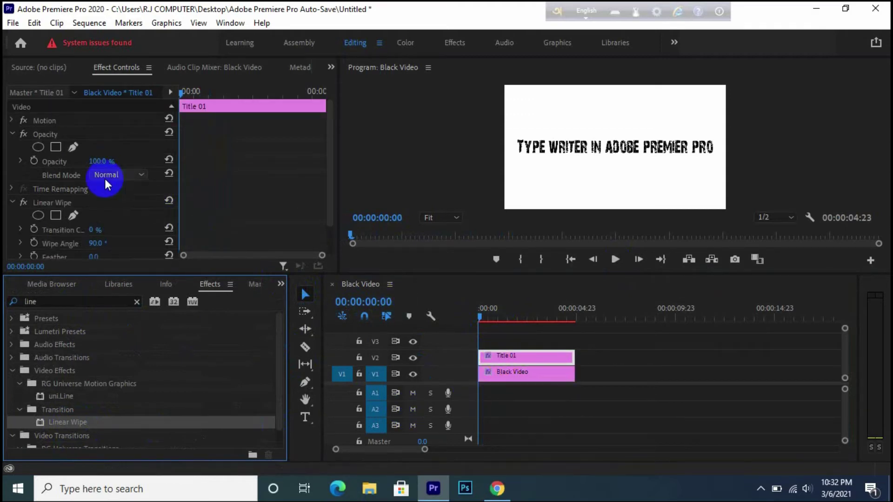
- Set the title's Linear Wipe Transition Completion to 100% and start its keyframing at 00:00:00:02
click(11, 133)
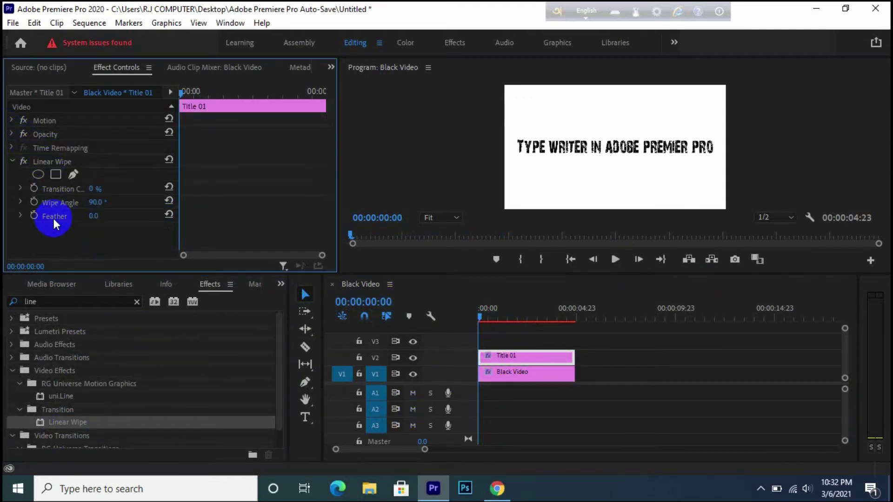
drag(96, 191, 230, 199)
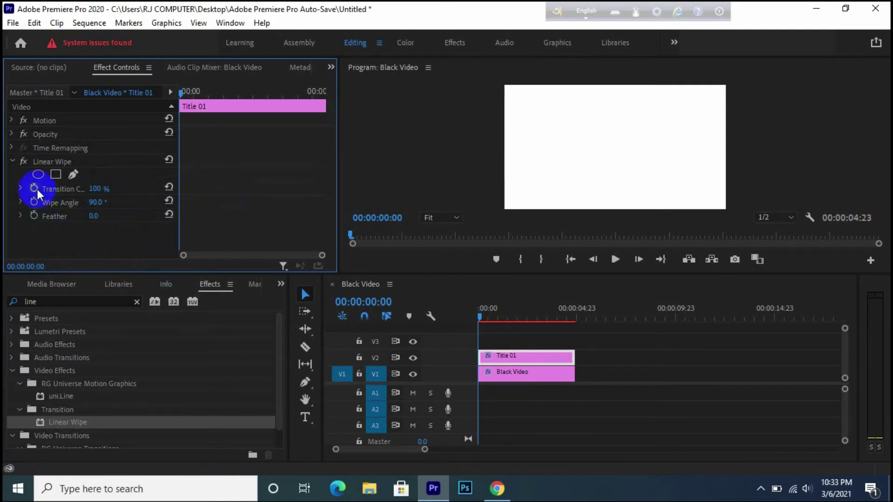
click(481, 317)
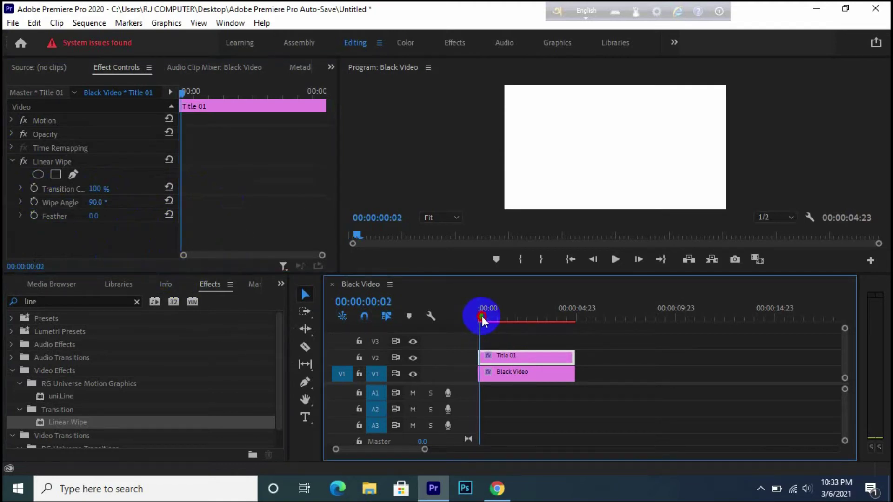
click(34, 189)
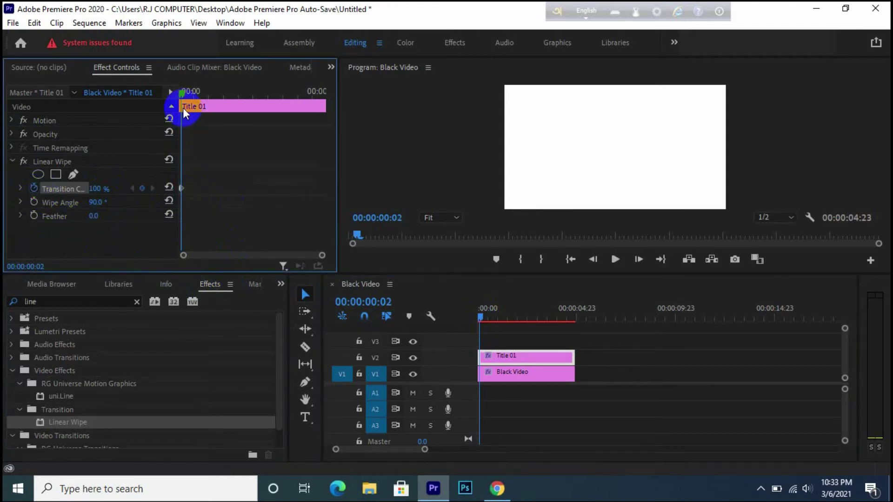
- Add a second Transition Completion keyframe of 0% at 00:00:04:14, near the end of the title clip
click(183, 93)
drag(183, 93, 317, 127)
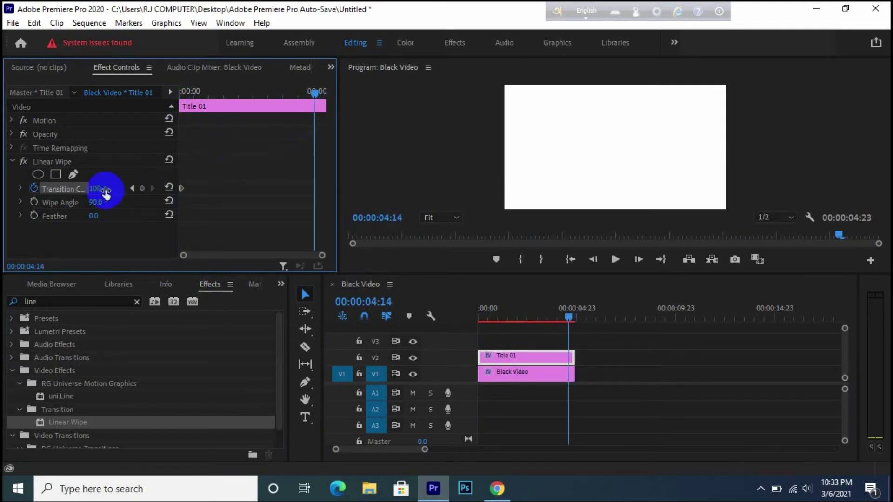
drag(106, 189, 90, 190)
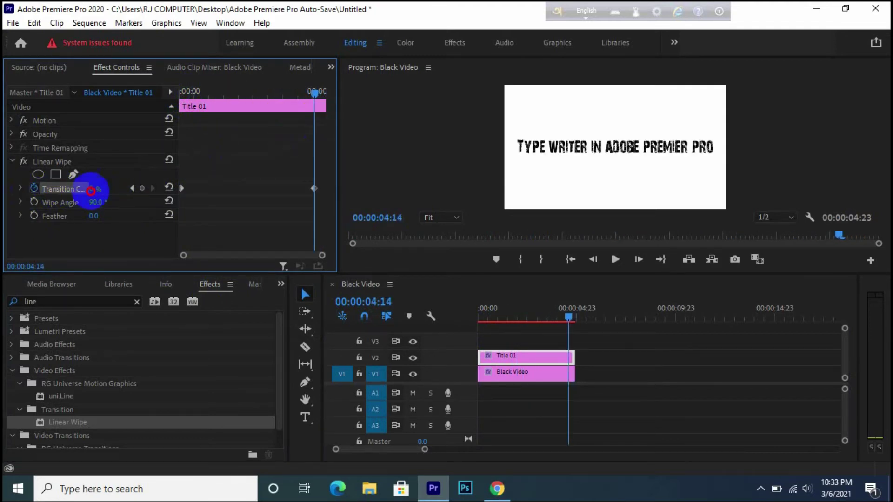
- Play the sequence from near its start to check the wipe's direction, and return the playhead to 00:00:00:05
drag(566, 319, 481, 321)
click(614, 259)
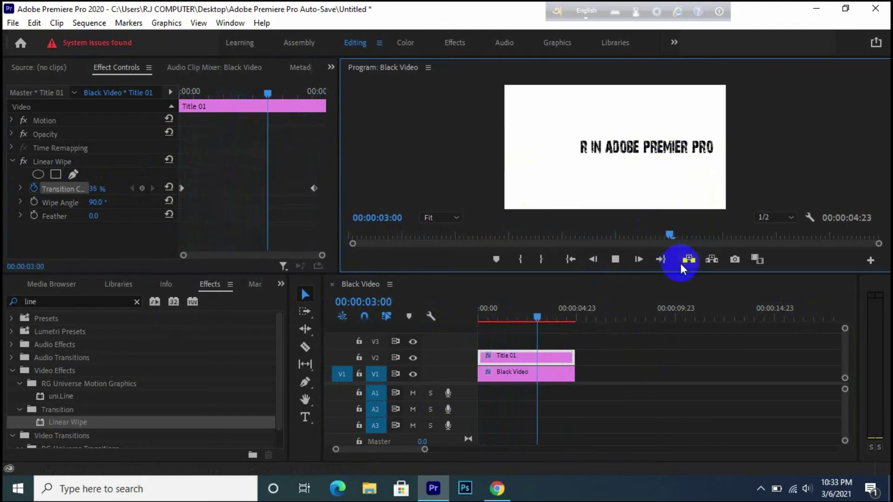
click(615, 259)
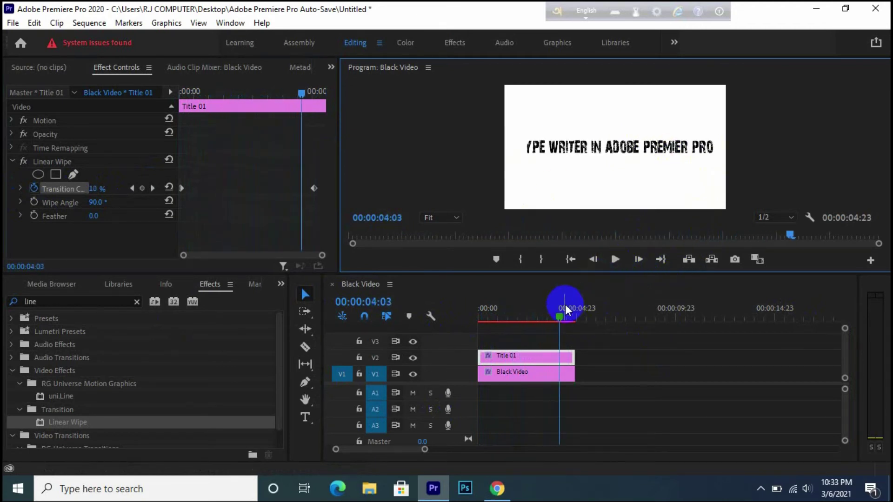
drag(558, 316, 482, 316)
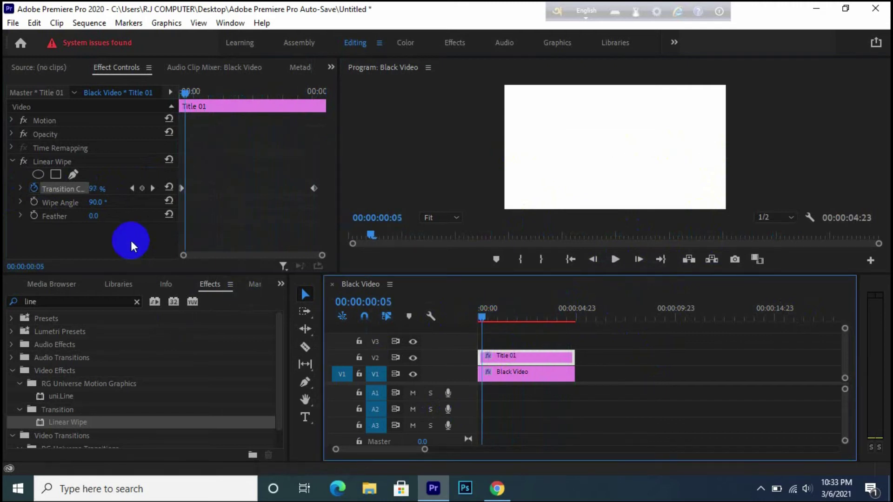
- Set the Linear Wipe's Wipe Angle to 270° and play the sequence to check the text reveal
click(102, 215)
click(104, 201)
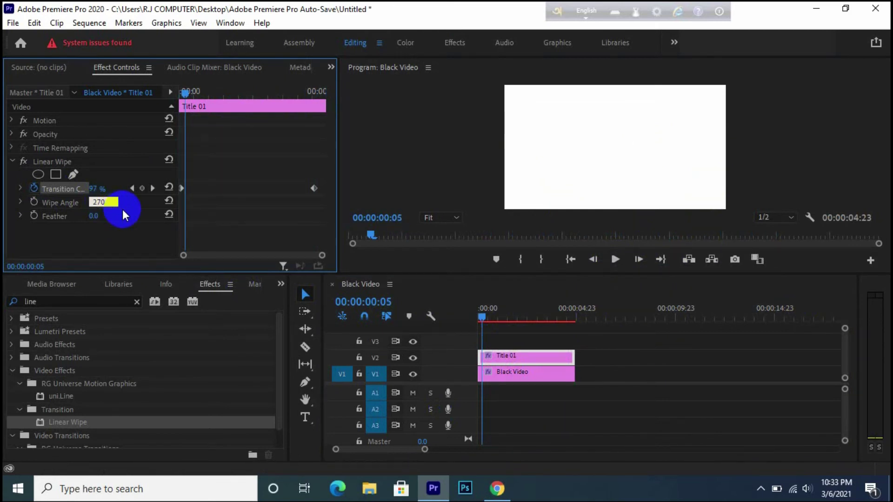
key(Return)
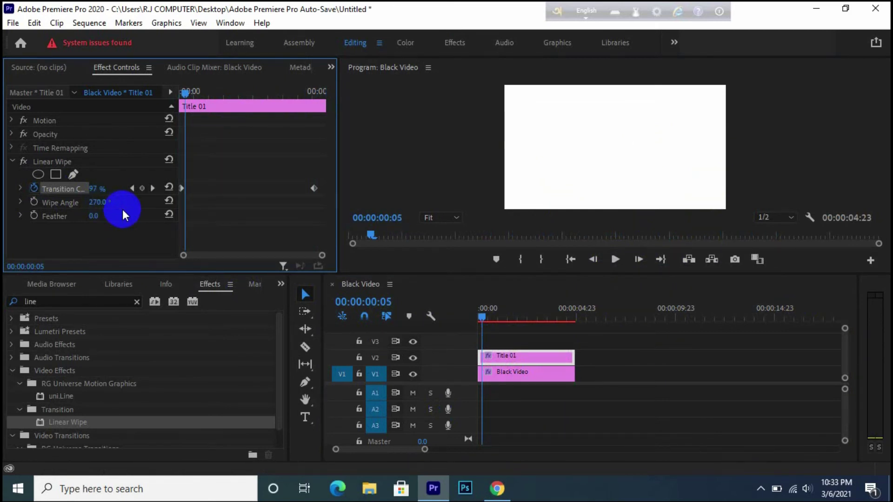
click(481, 317)
click(614, 259)
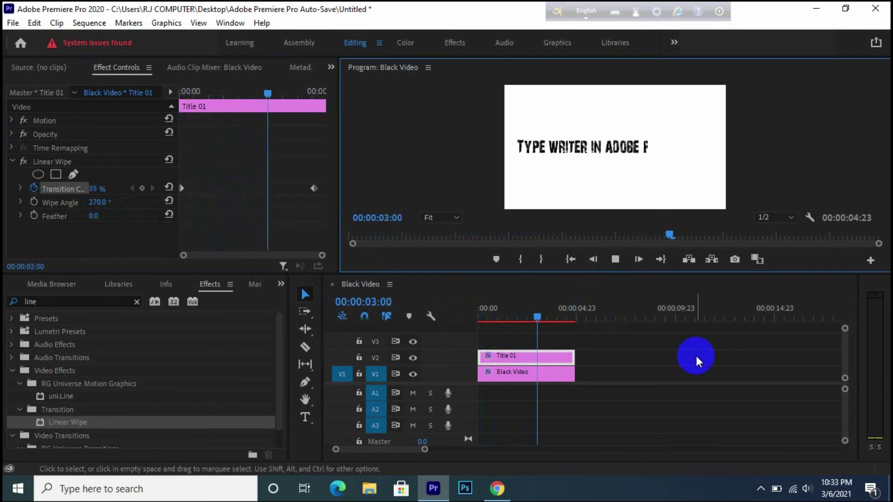
click(614, 259)
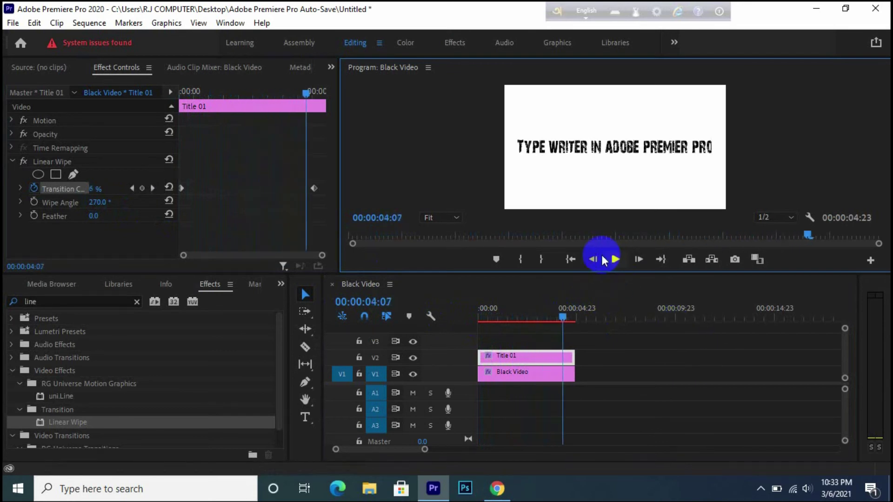
- Set the program preview magnification to 25%, replay the text reveal from the beginning, and return to the sequence start
click(442, 217)
click(440, 289)
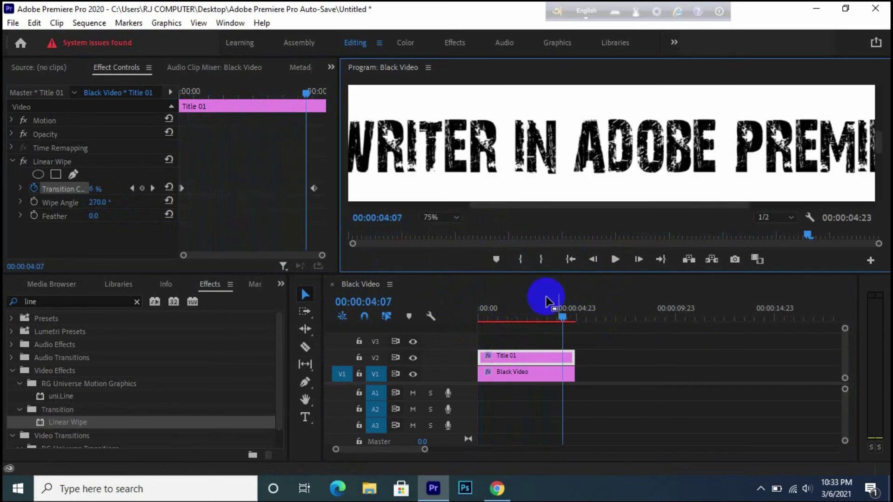
click(433, 218)
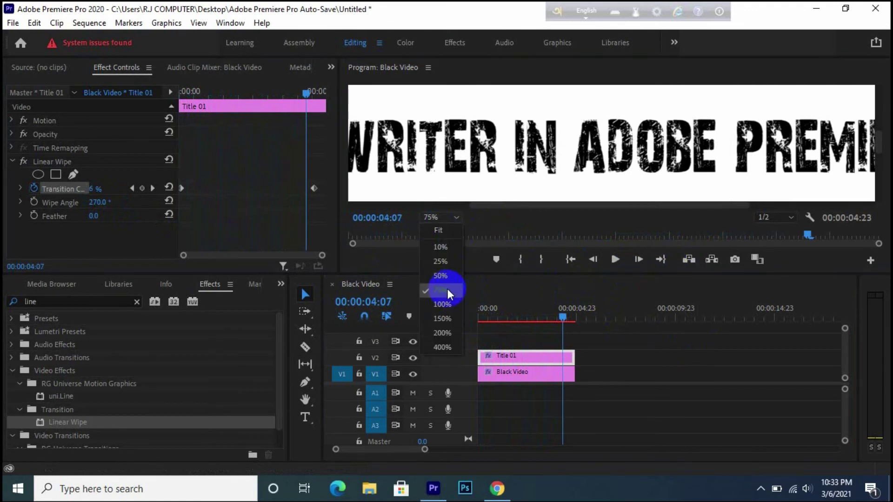
click(443, 273)
click(442, 218)
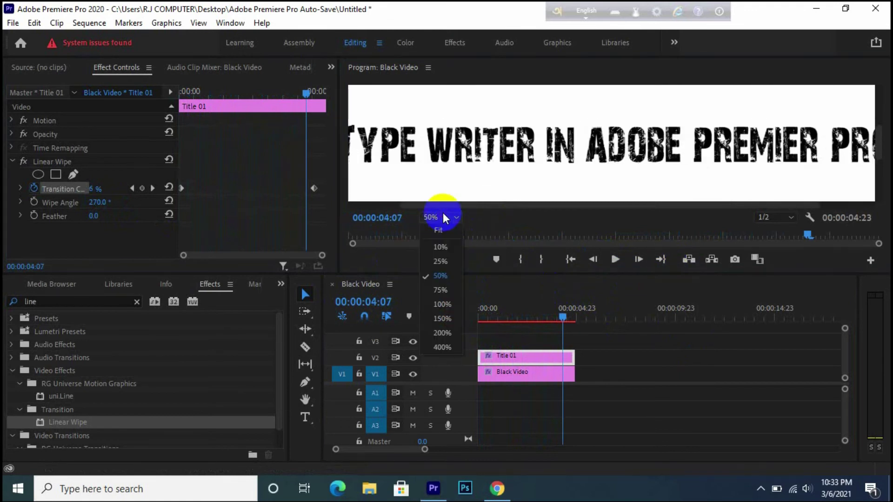
click(444, 263)
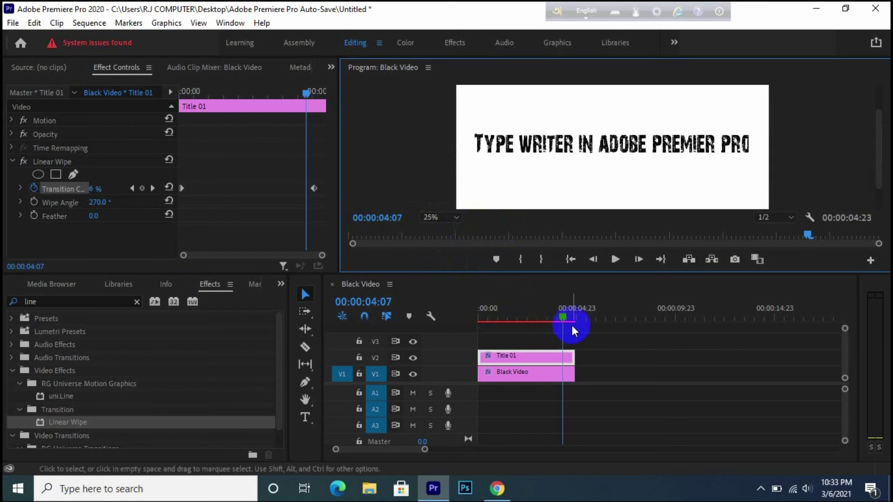
drag(563, 313, 460, 319)
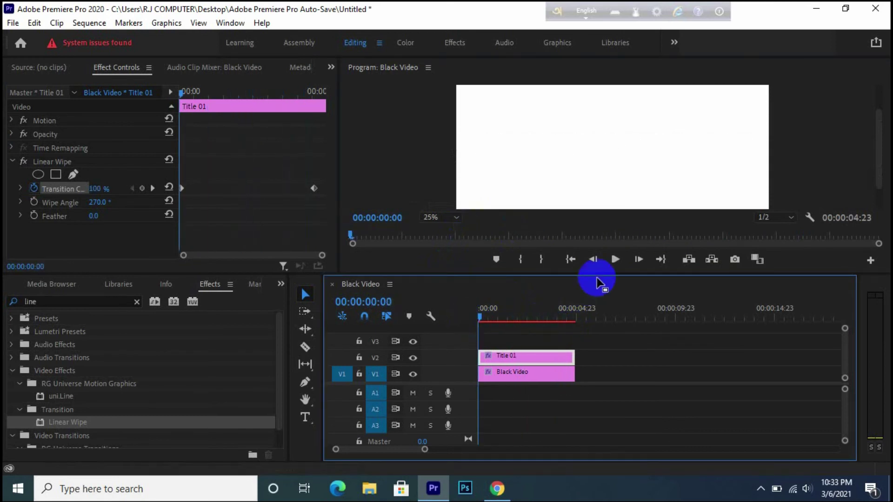
click(615, 259)
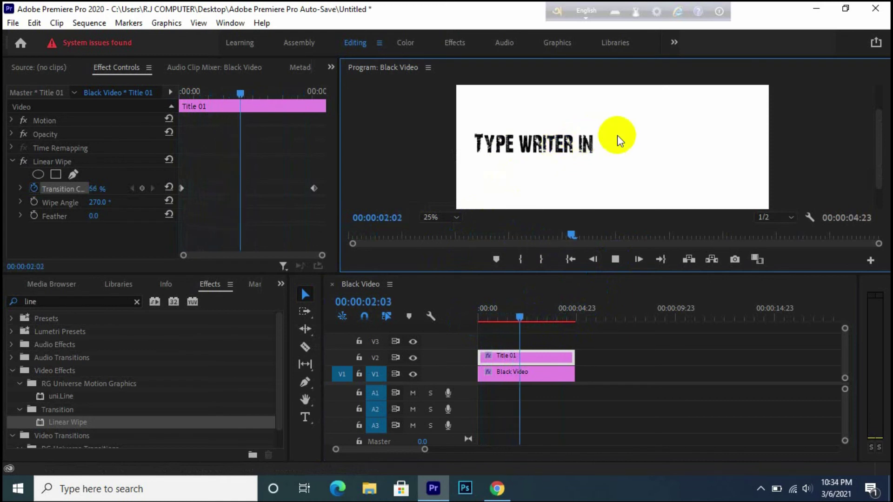
click(615, 259)
drag(562, 316, 457, 326)
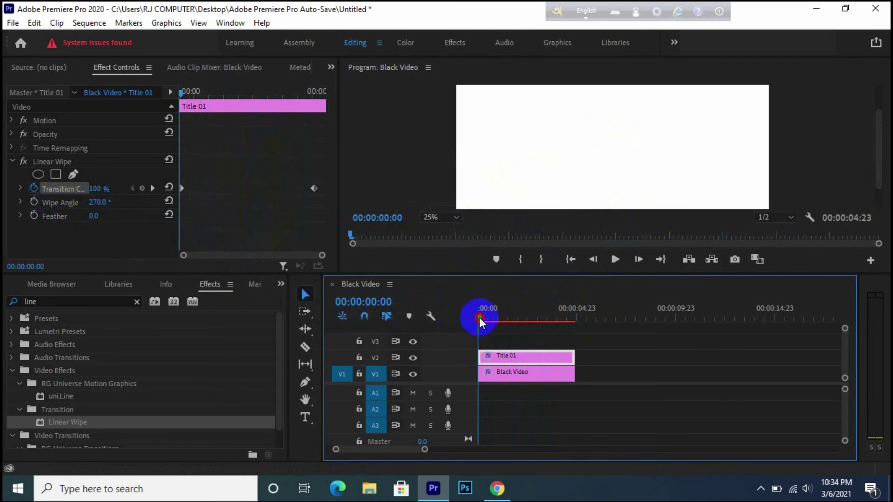
- Move the playhead to 00:00:00:14, where the first letters are partly revealed, and set the Linear Wipe's Feather to 154
drag(479, 317, 490, 320)
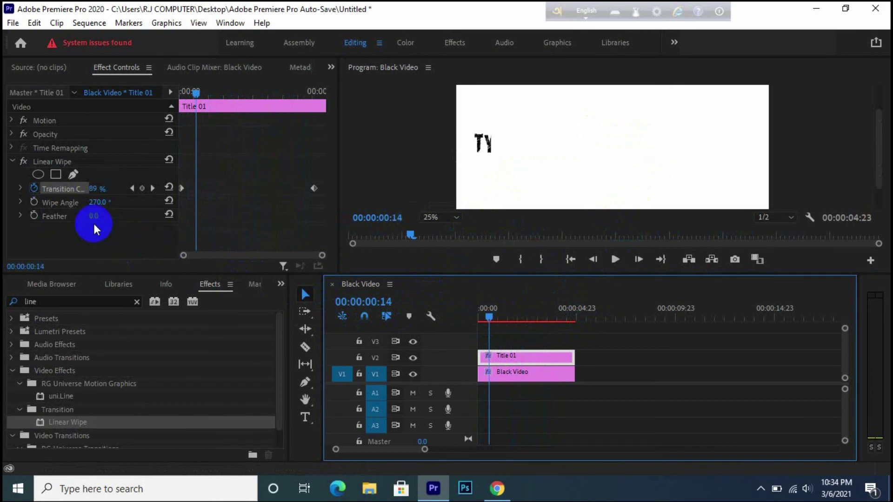
drag(91, 215, 171, 231)
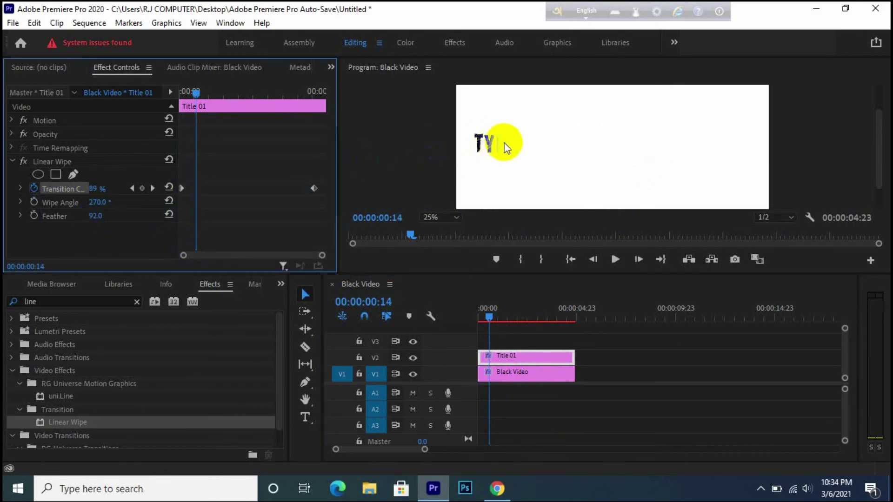
drag(91, 220, 148, 223)
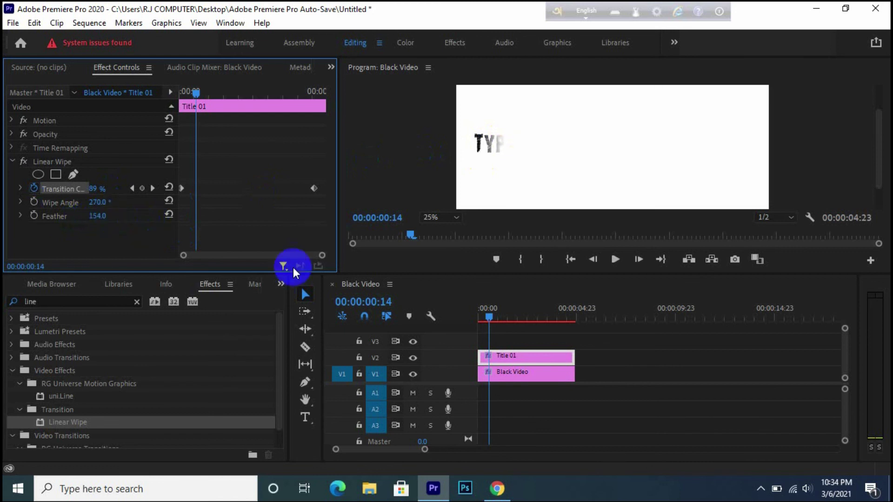
- Play the sequence from the start twice to review the feathered text reveal
drag(495, 314, 479, 314)
click(619, 261)
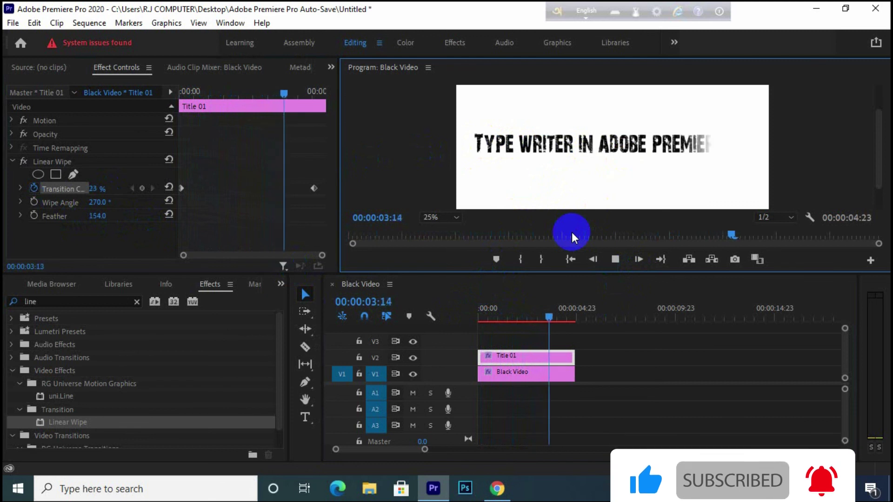
drag(573, 319, 476, 335)
click(615, 259)
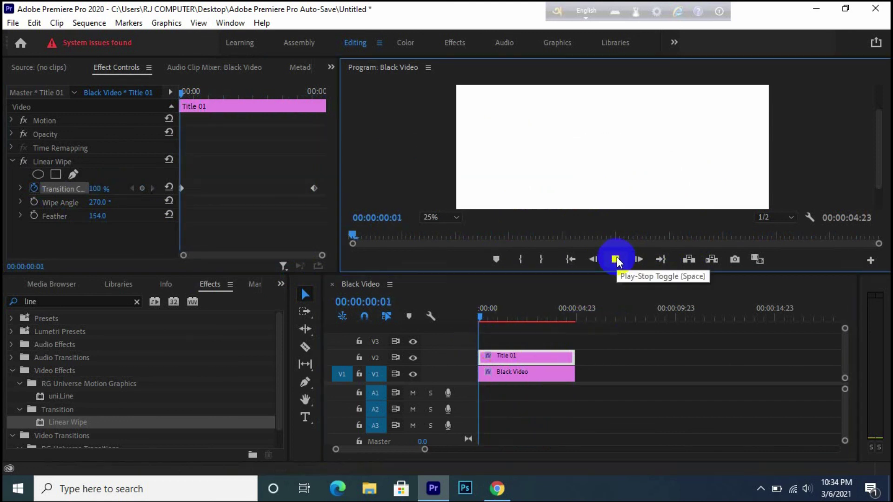